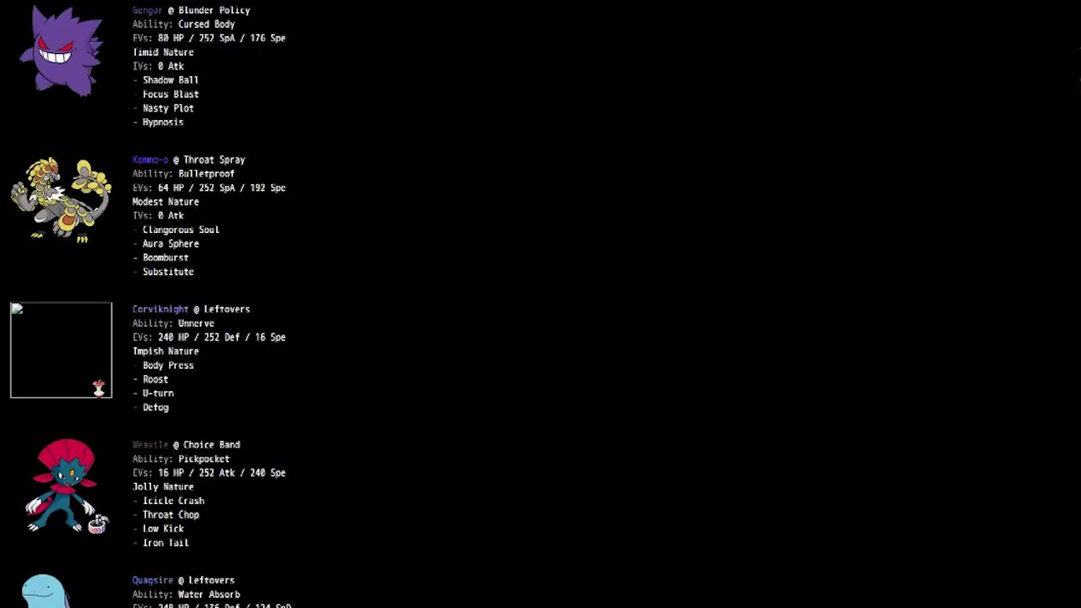
scroll(654, 69, down, 3)
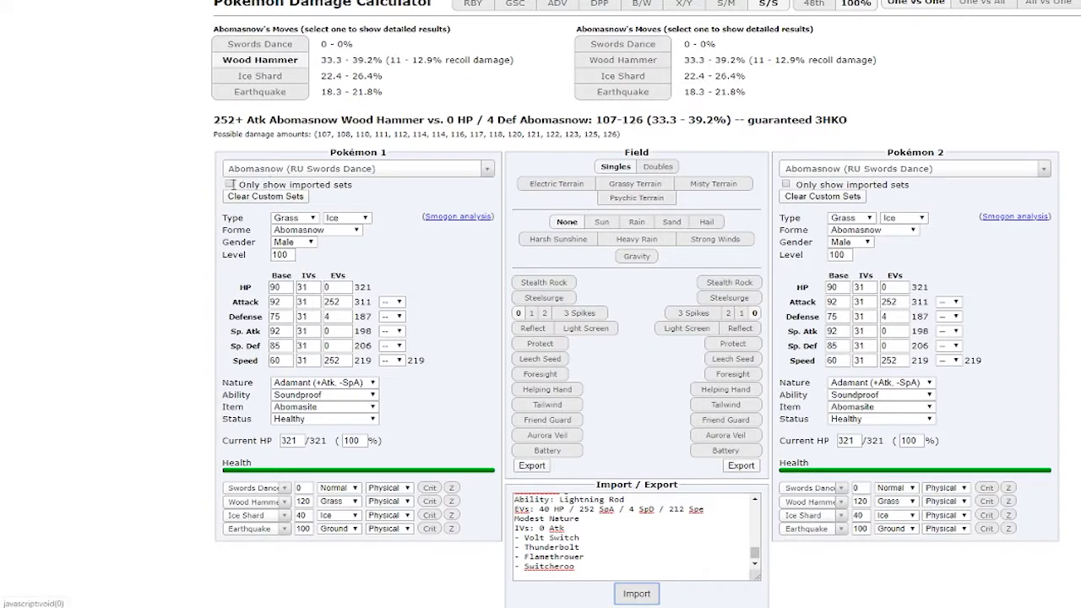
Pit imported Quagsire against Rotom-Wash's OU Offensive set and select Rotom-Wash's HP EV field
click(229, 184)
click(283, 169)
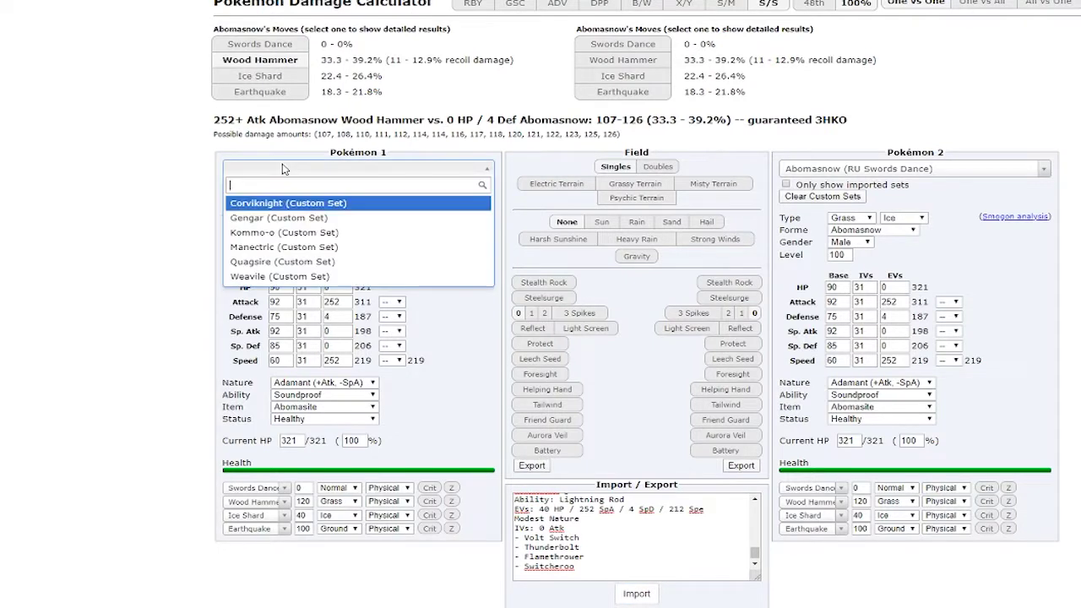
click(279, 239)
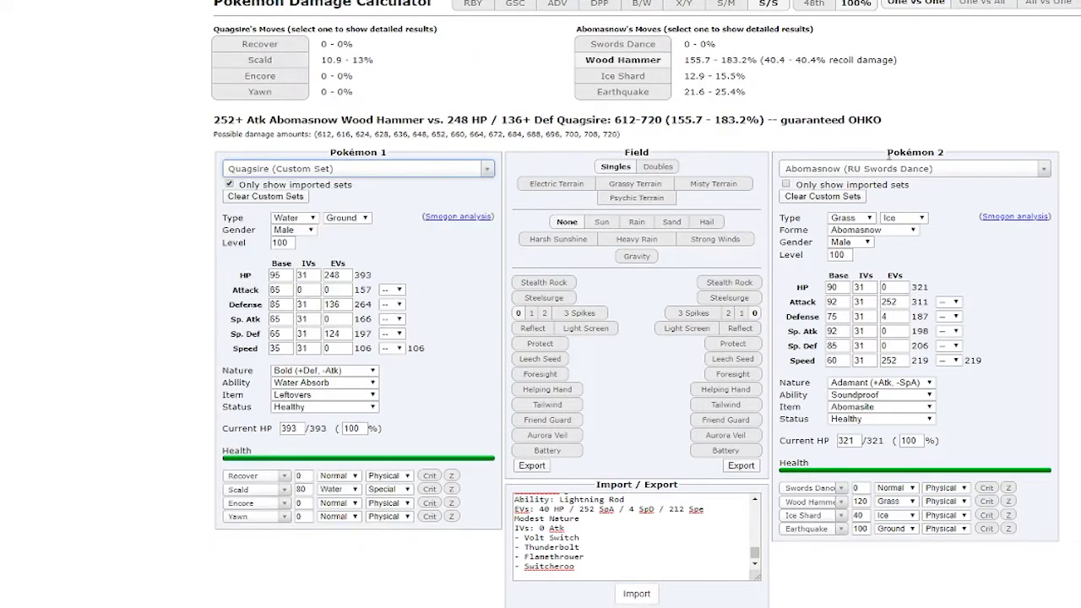
click(875, 172)
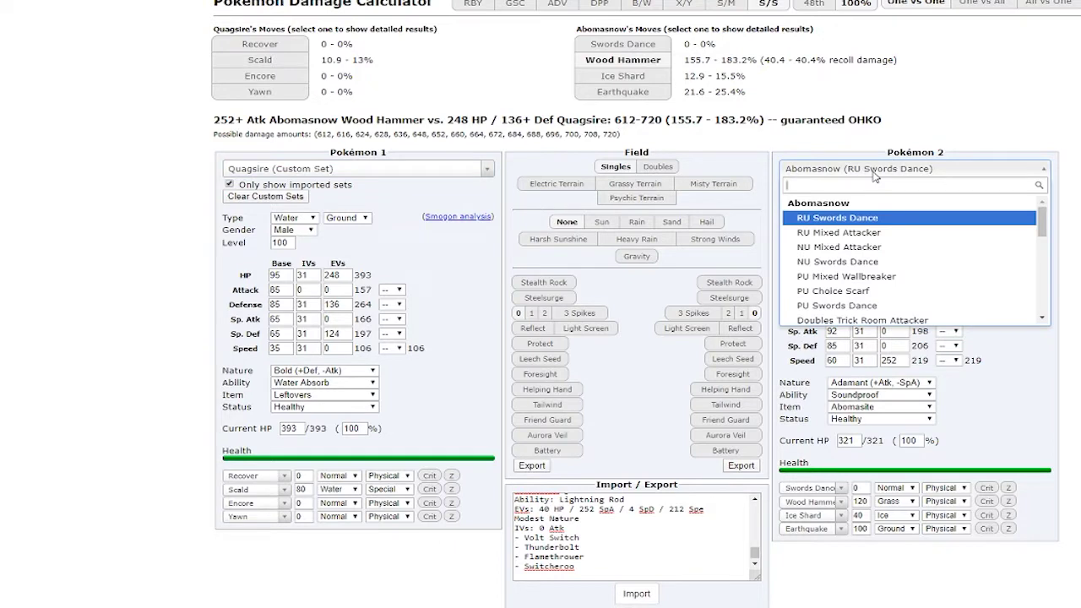
text(rotom-w)
key(Return)
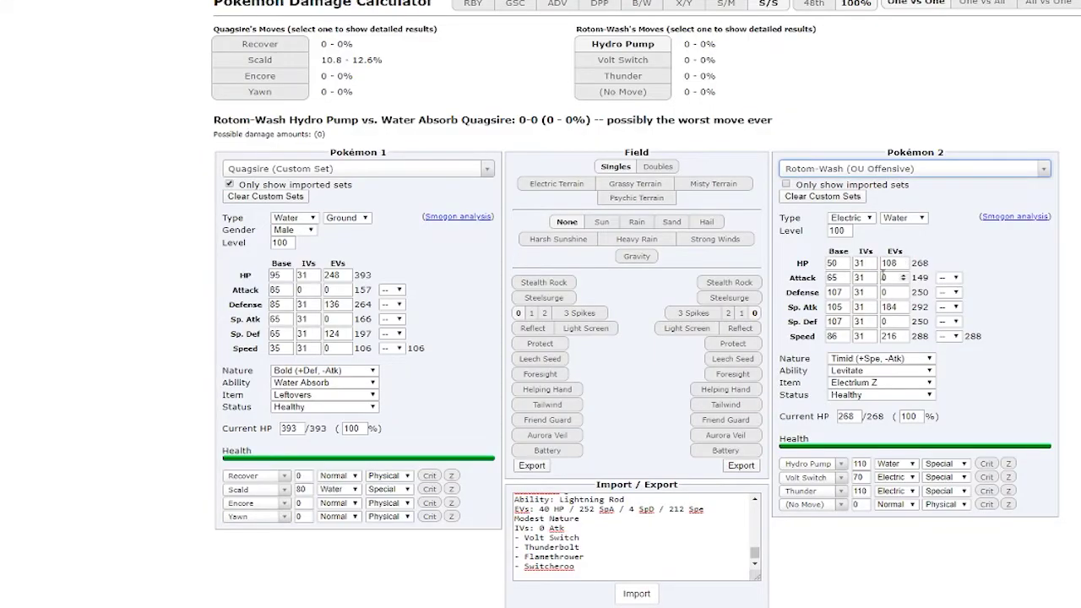
double_click(891, 262)
text(252)
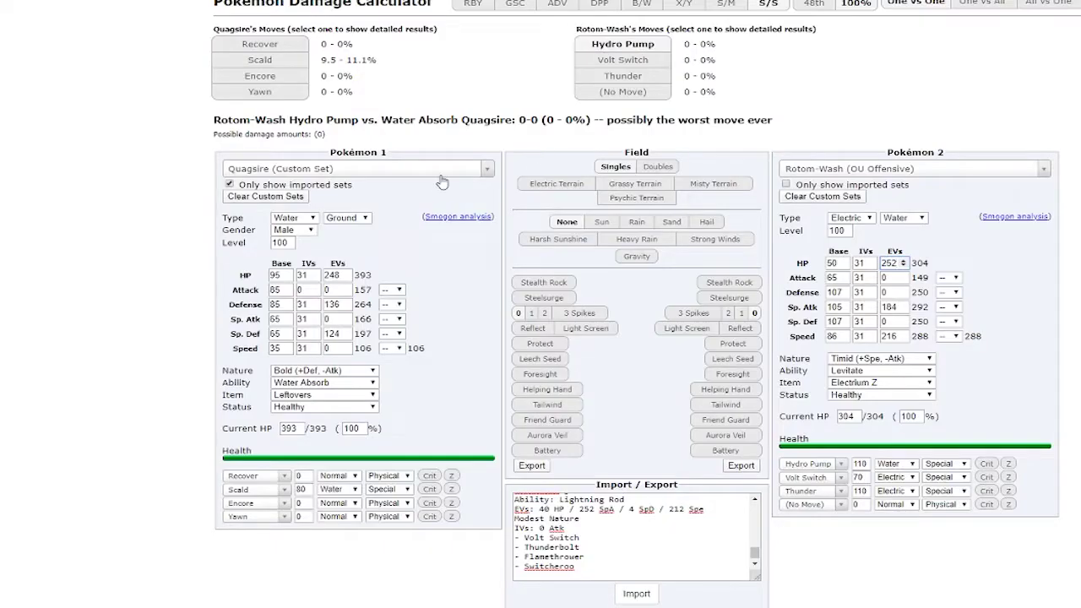
Set Manectric's custom set against OU Stealth Rock Tyranitar with a +1 Sp. Atk boost
click(423, 173)
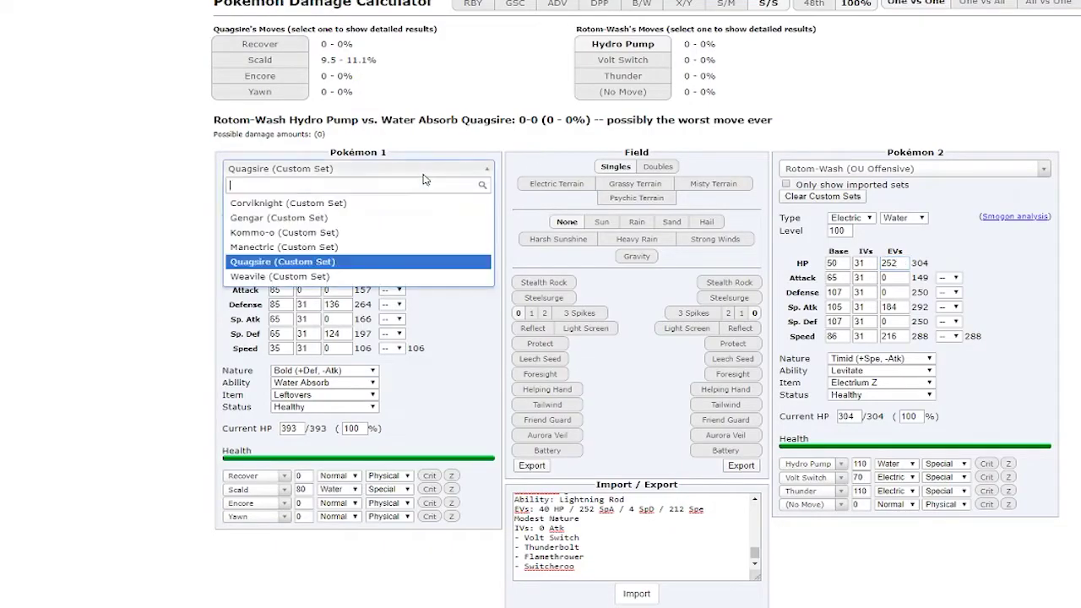
click(285, 246)
click(829, 168)
text(tya)
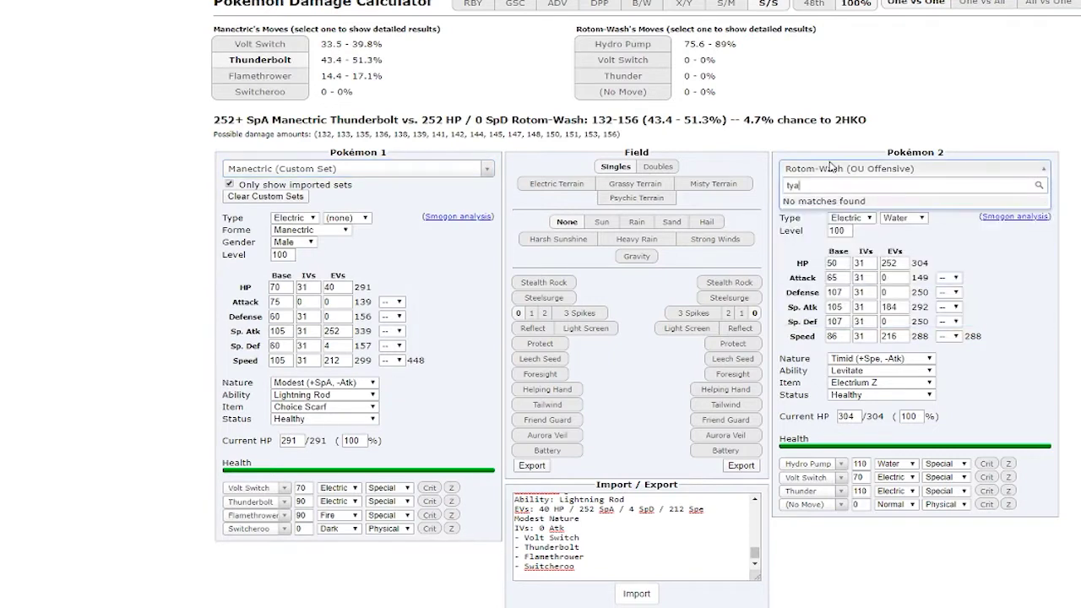
text(tyranita)
key(Return)
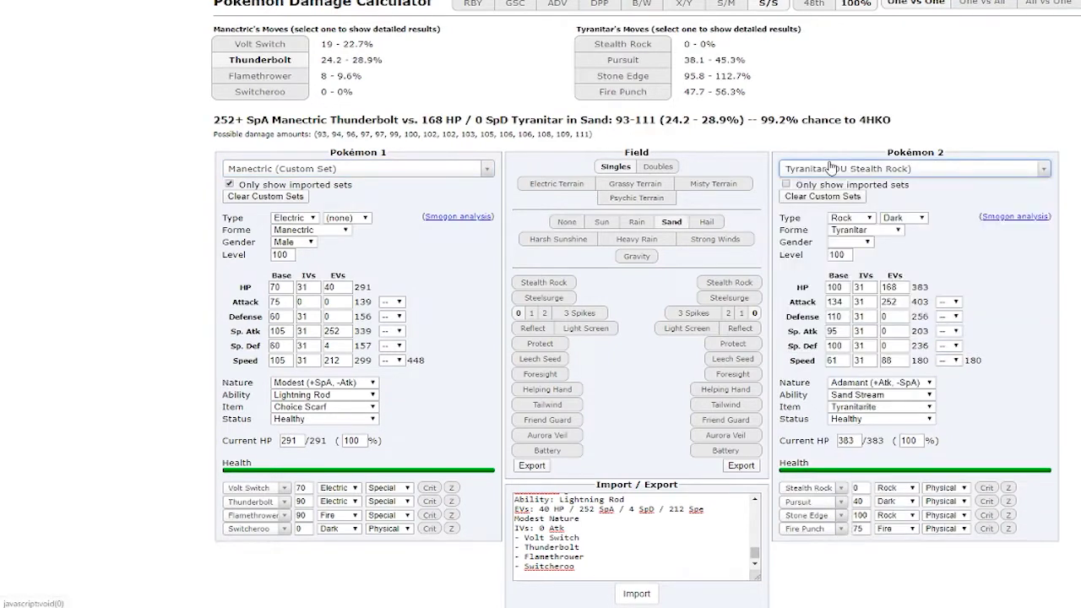
click(387, 332)
click(400, 404)
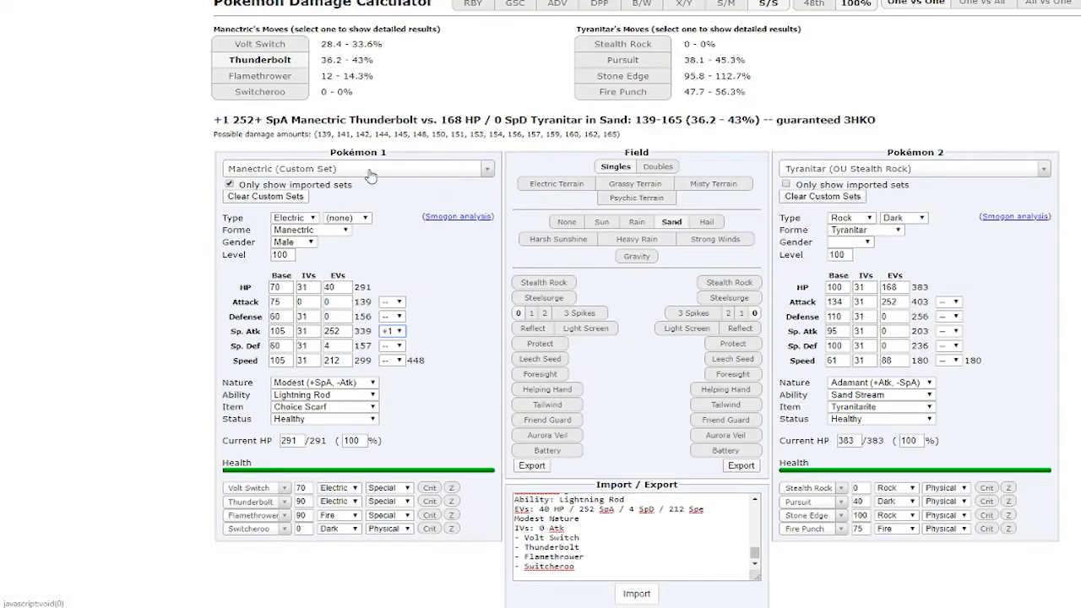
Pick Corviknight (Custom Set) as Pokémon 1 and Charizard's OU Dragon Dance X as Pokémon 2
click(369, 172)
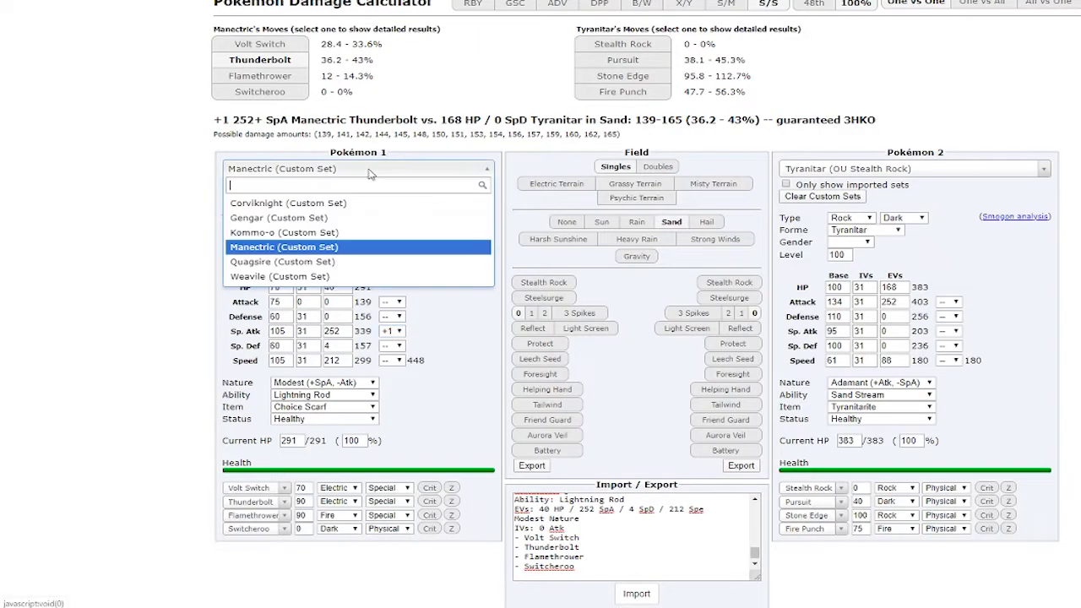
click(287, 203)
click(863, 172)
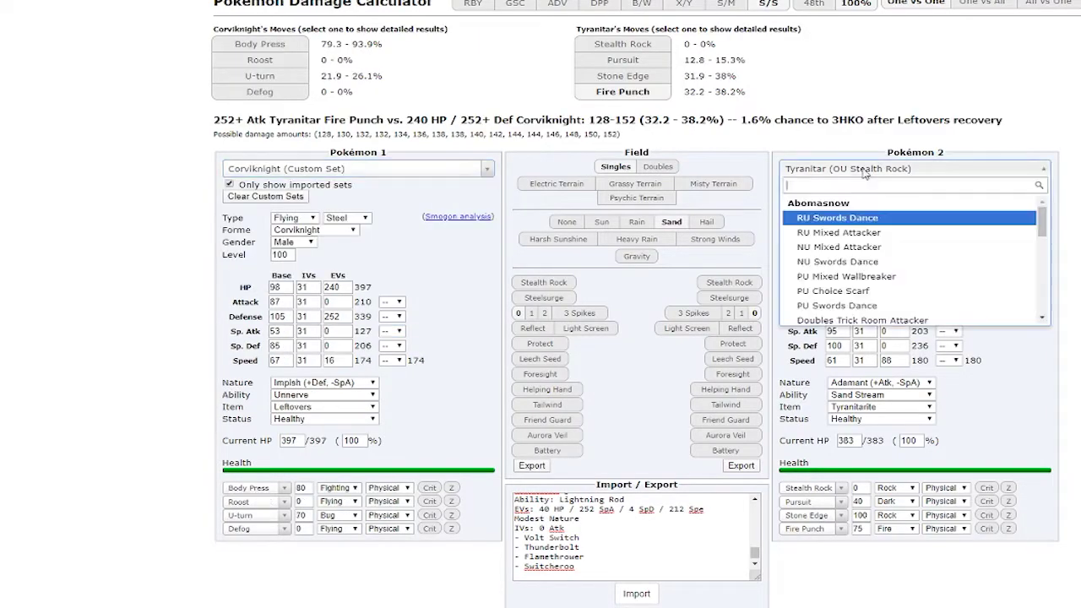
text(charizard)
key(Return)
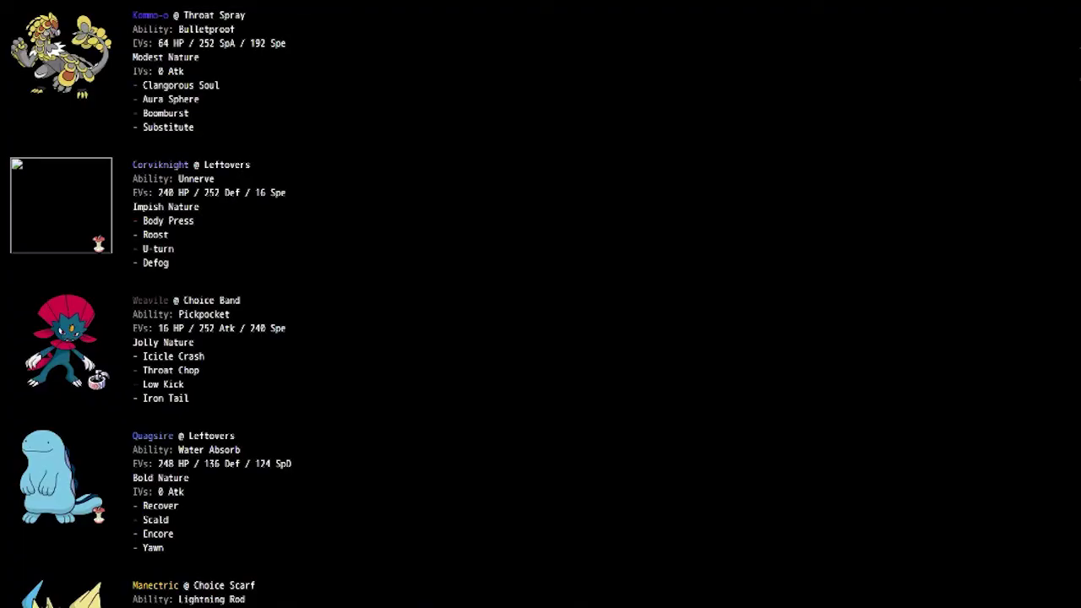
scroll(540, 304, up, 1)
scroll(541, 304, up, 2)
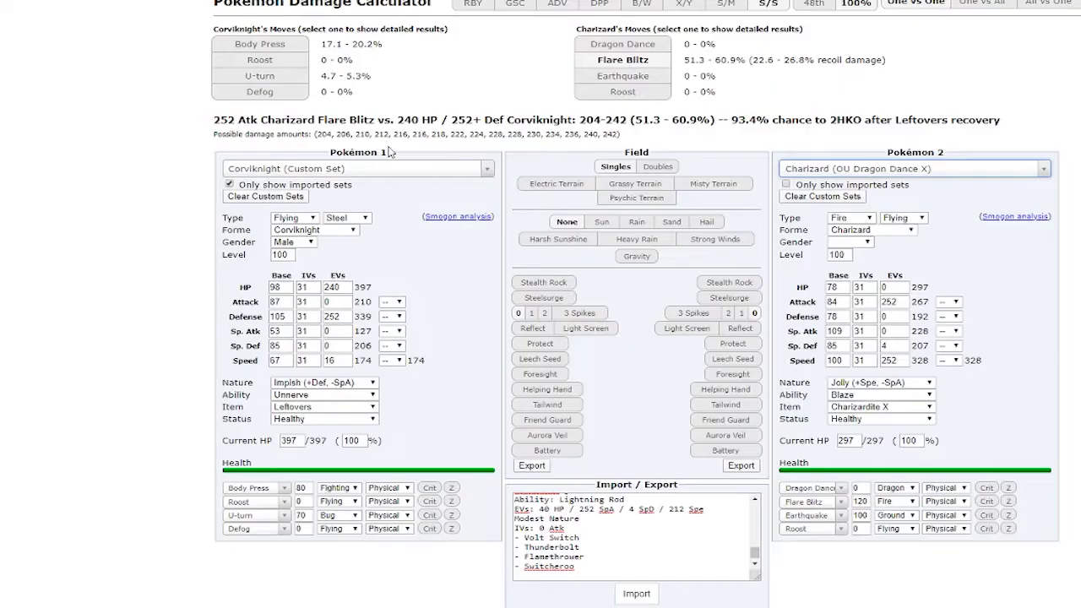
Make Manectric the attacking Pokémon in the calculator
click(369, 169)
Make Manectric's saved set the attacker and replace Charizard's Flare Blitz with Fire Blast
click(297, 246)
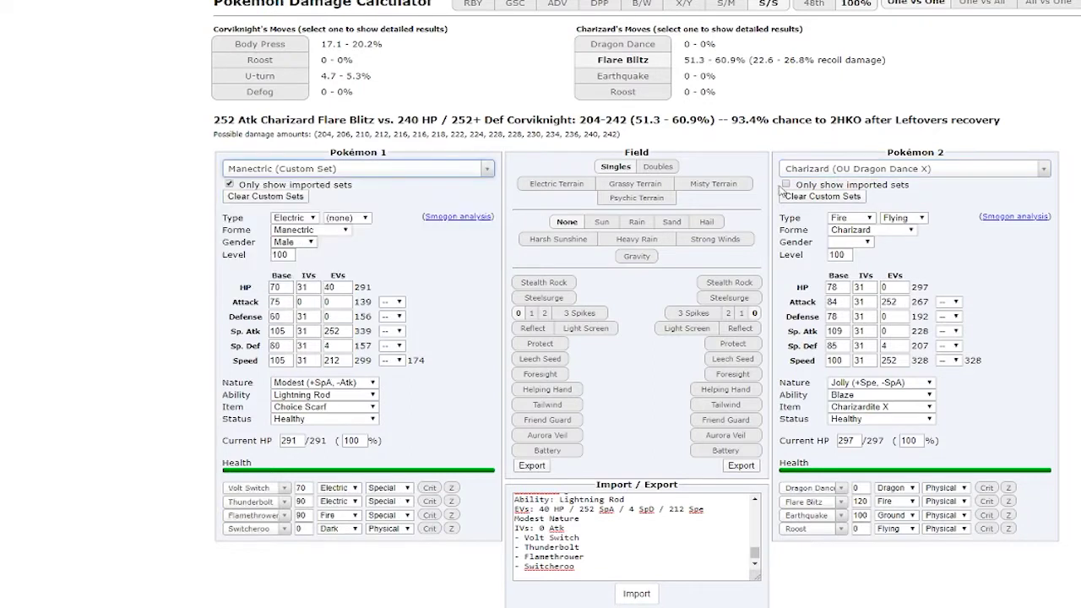
click(834, 503)
text(fire bla)
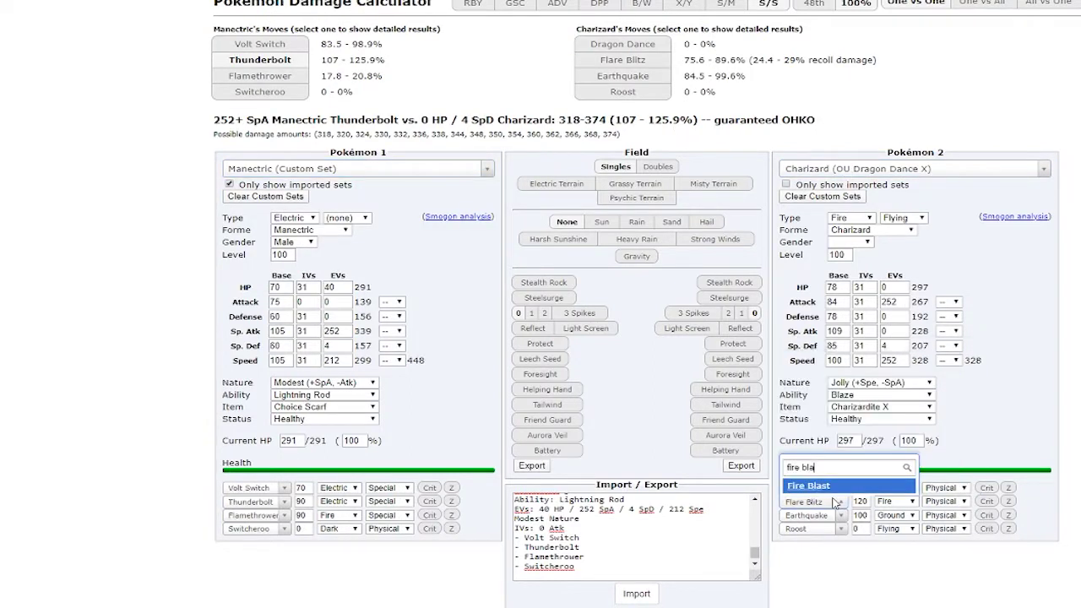
key(Return)
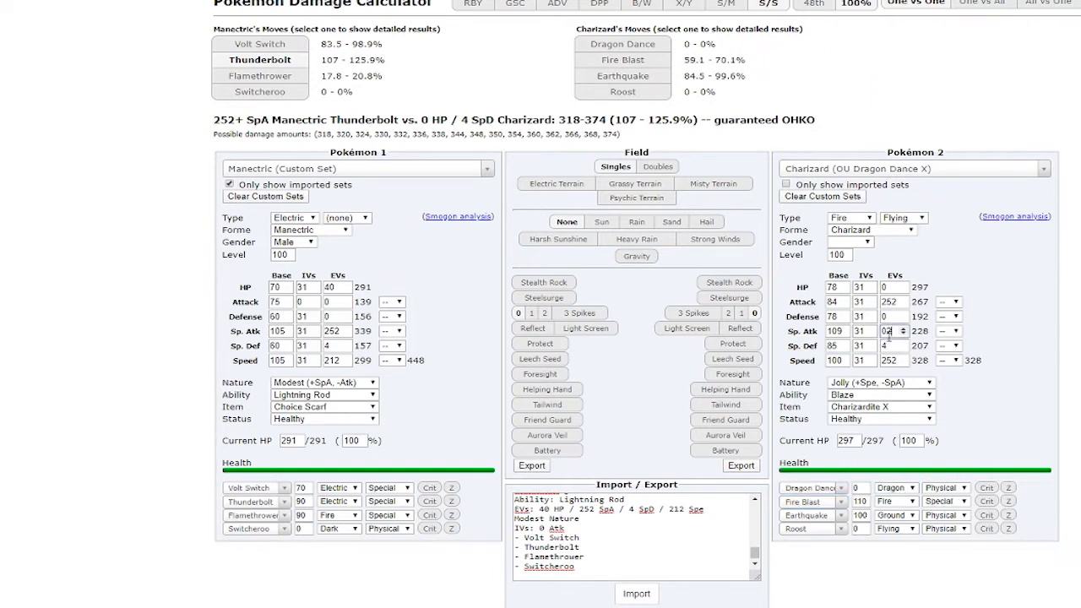
text(52)
Set Charizard's nature to Adamant, then change it to the nature matched by typing 'mo'
click(865, 382)
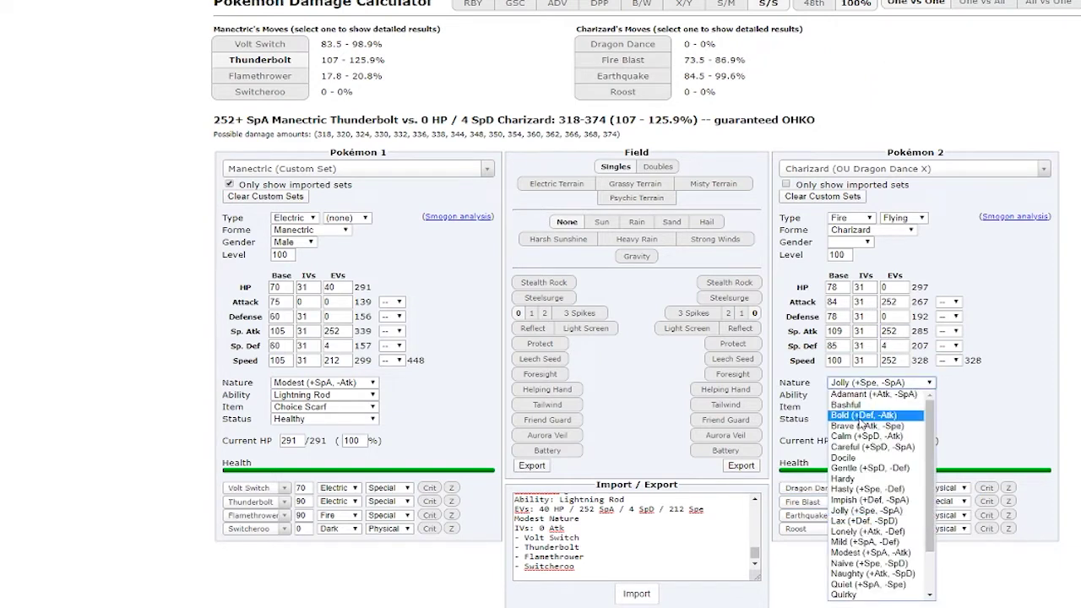
click(861, 393)
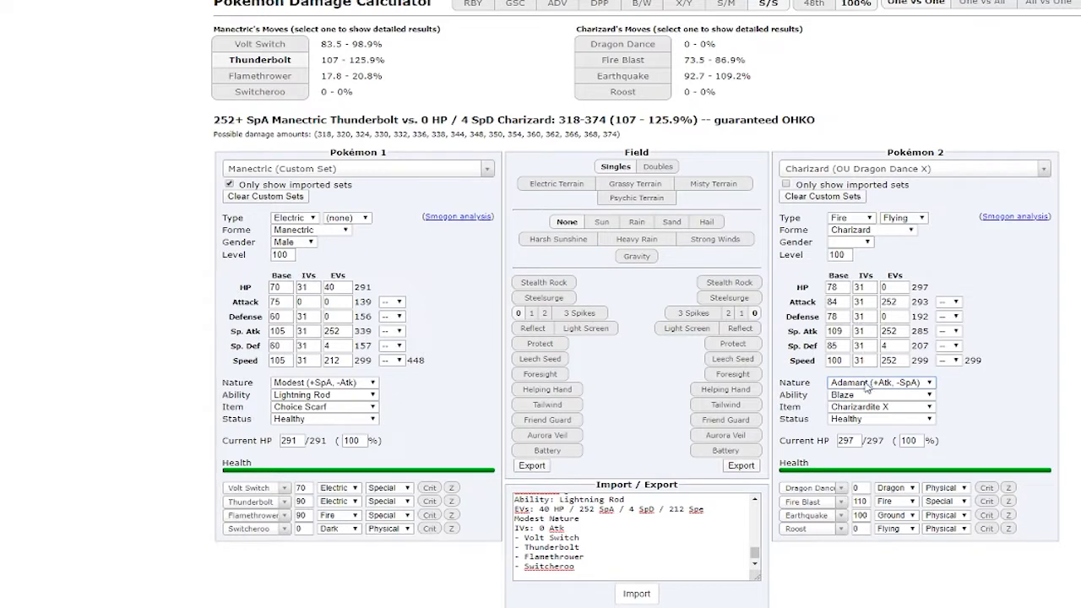
click(865, 386)
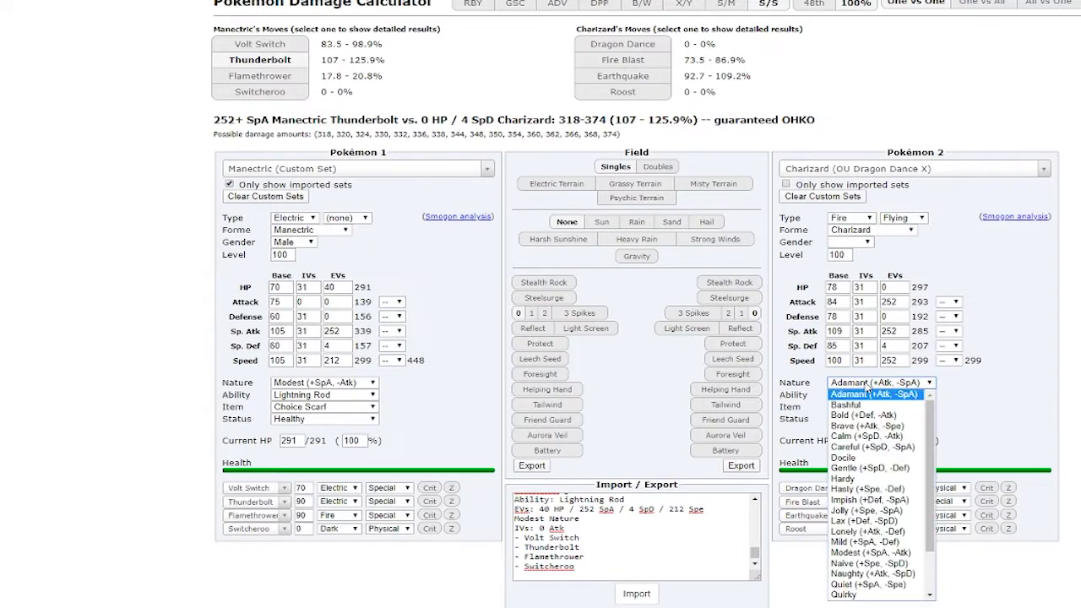
key(m)
key(o)
key(Return)
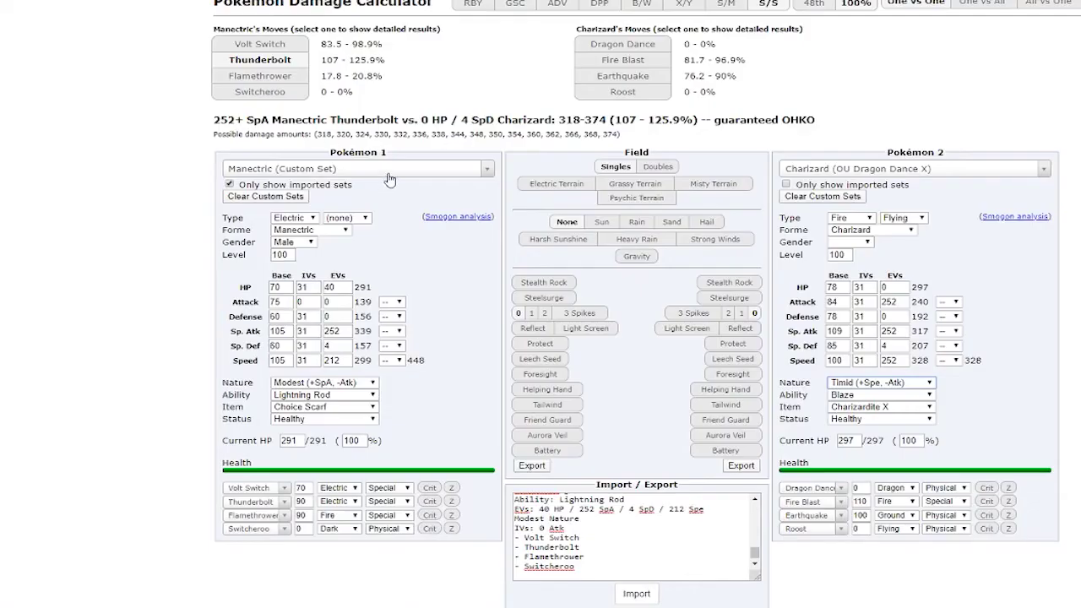
Switch the calculator's attacker to Gengar's saved set
click(384, 170)
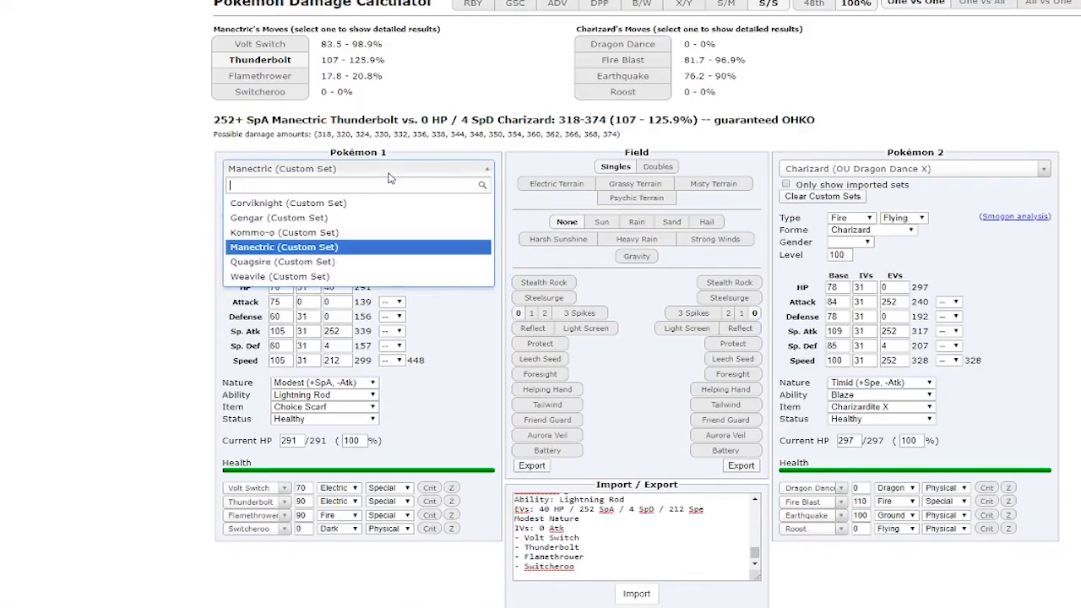
click(336, 218)
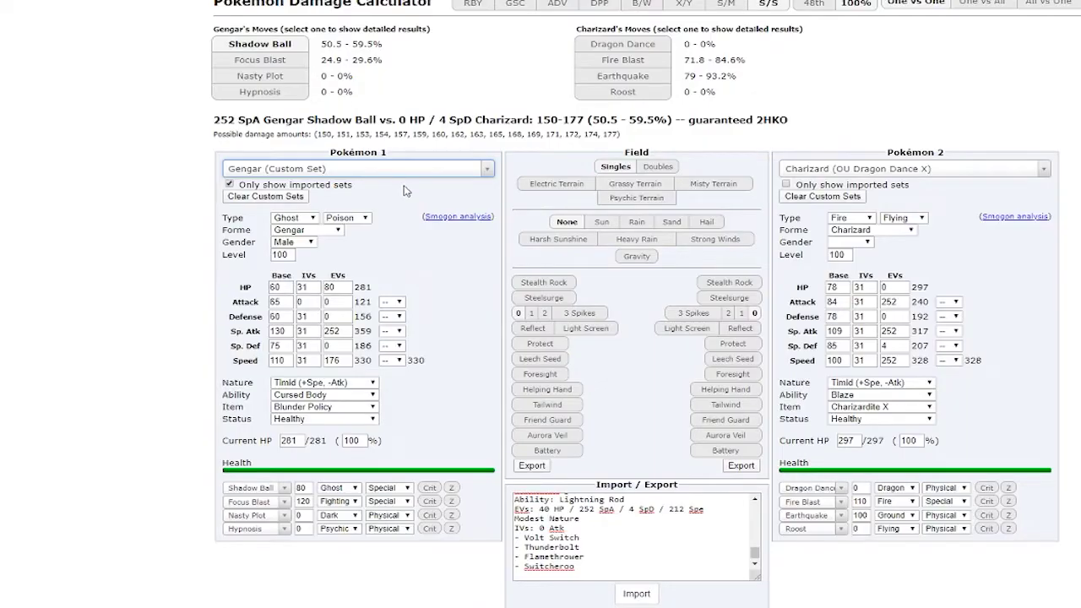
Choose Weavile (Custom Set) as attacker and read Icicle Crash's damage on Charizard
click(397, 169)
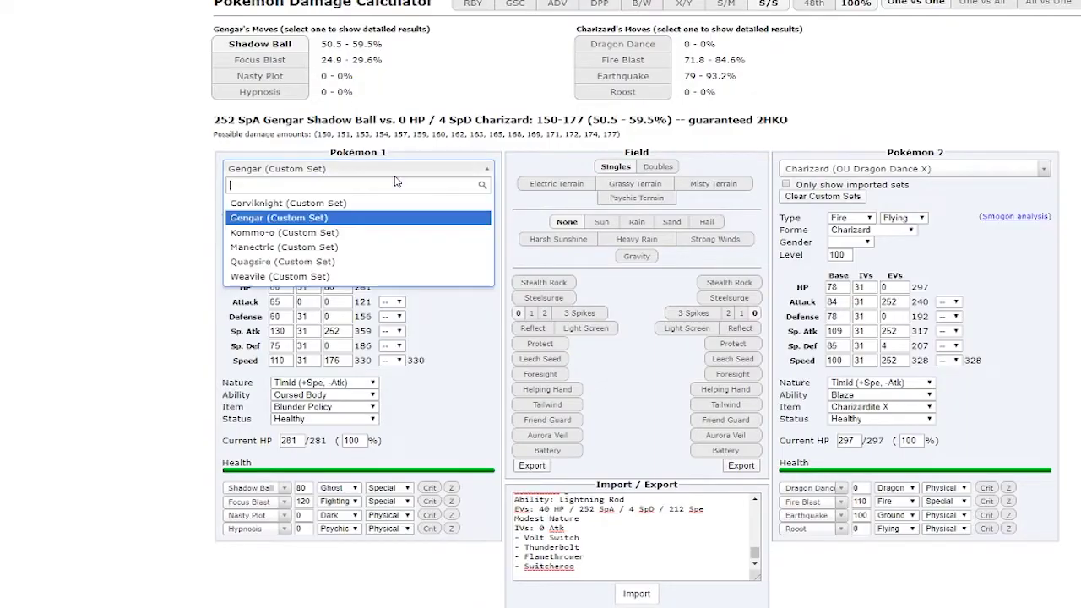
click(304, 276)
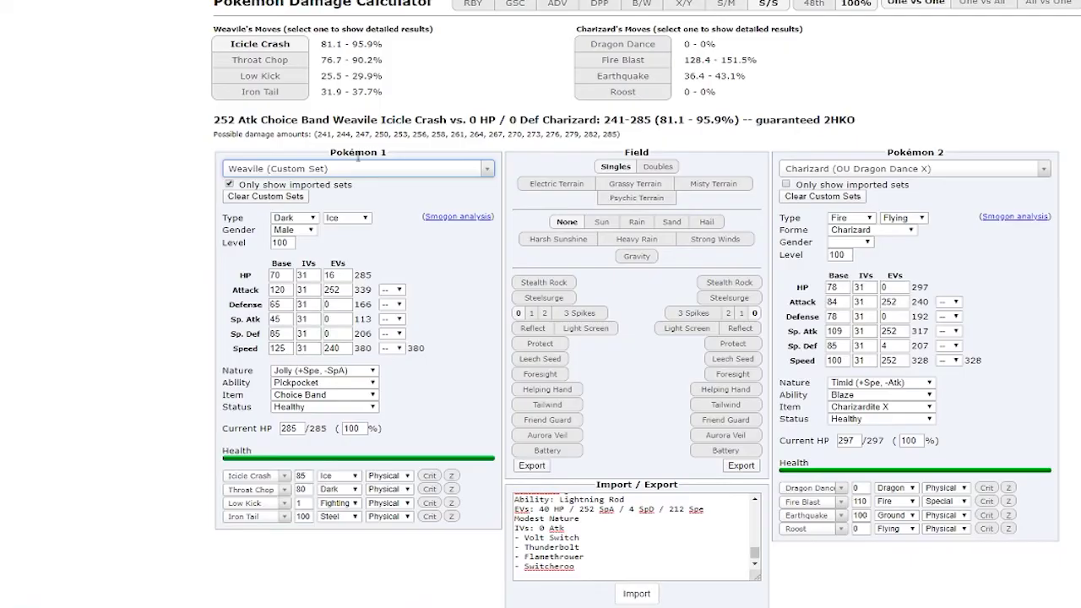
Open the calculator's list of saved attacker sets
click(358, 168)
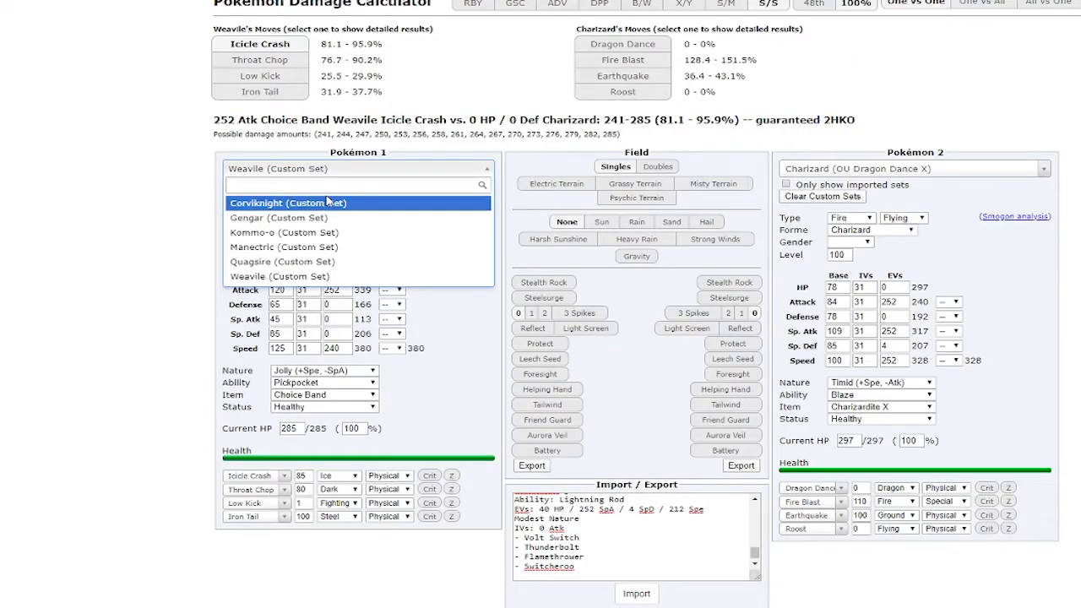
Load Corviknight (Custom Set) as Pokémon 1, then open the Pokémon 2 set list
click(328, 203)
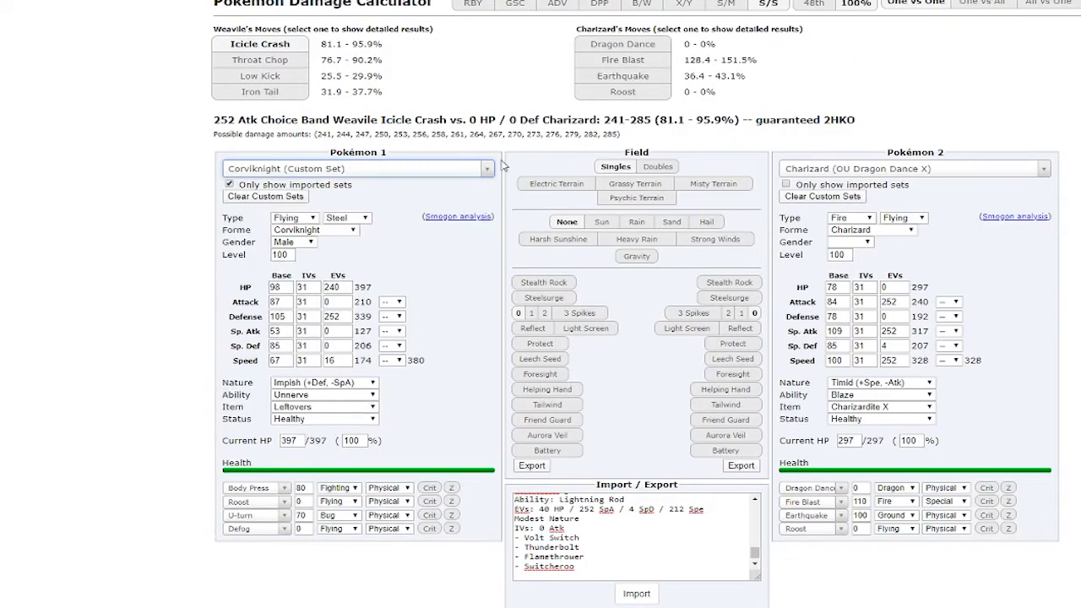
click(808, 166)
text(noivern)
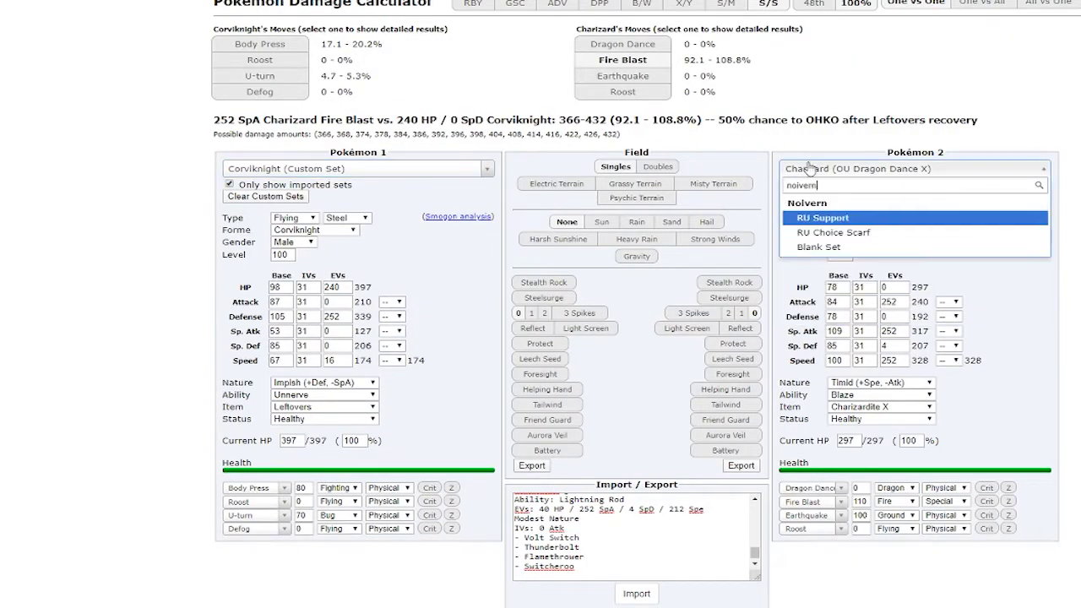
Choose Noivern's RU Support set as opponent, swapping Roost for Fire Blast
key(Return)
click(840, 504)
text(fire bl)
key(Return)
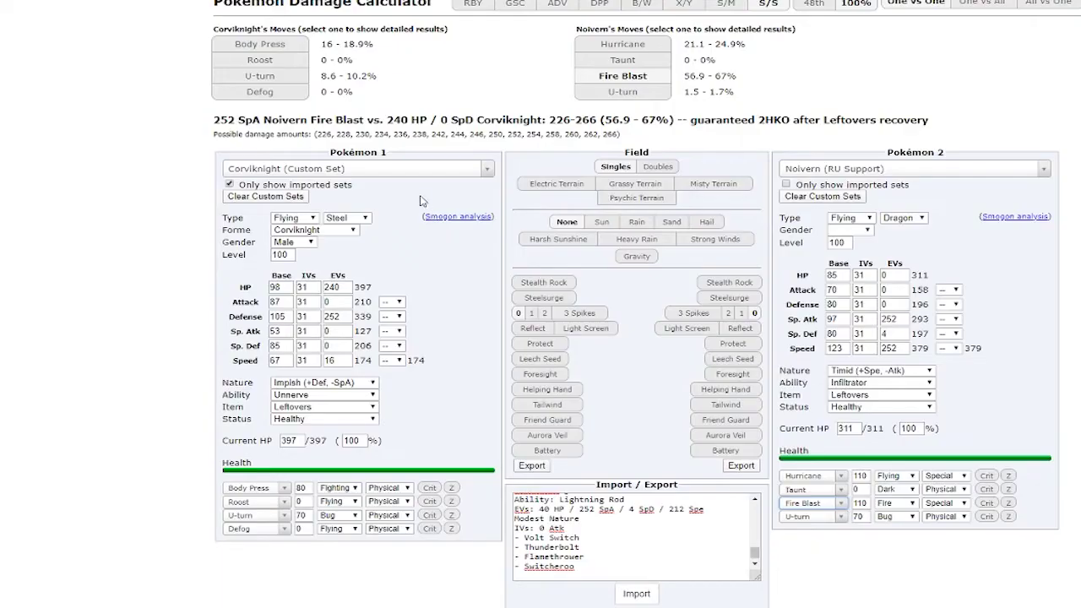
Face Gengar's custom set with a Life Orb Noivern using Draco Meteor instead of U-turn
click(407, 172)
click(332, 218)
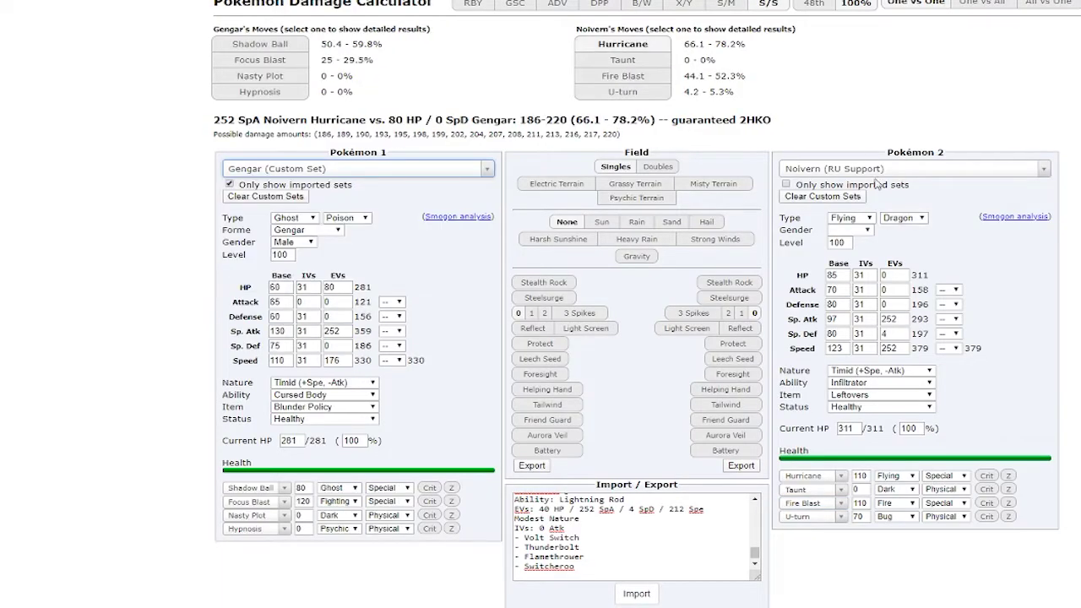
click(861, 395)
key(Down)
key(Return)
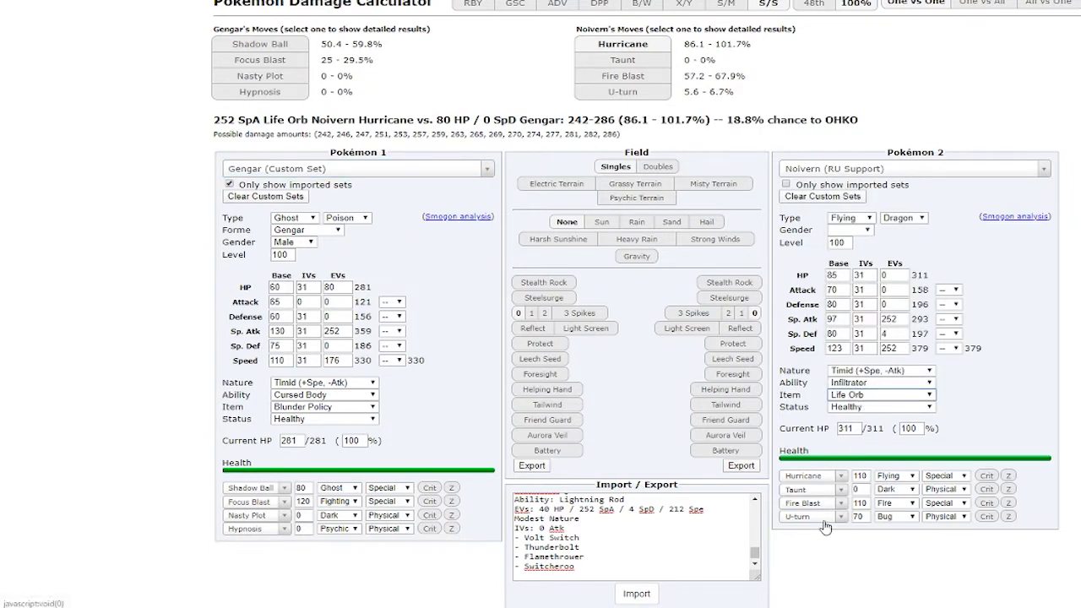
click(823, 517)
text(draco)
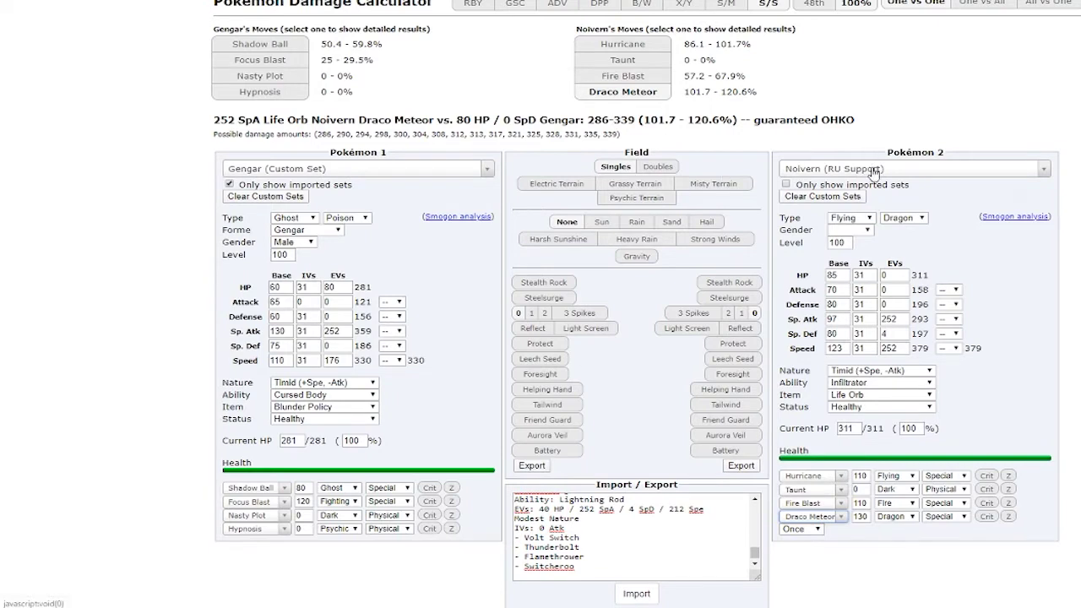
Face Quagsire's custom set with a Lax Incense, Modest-natured Noivern
click(349, 169)
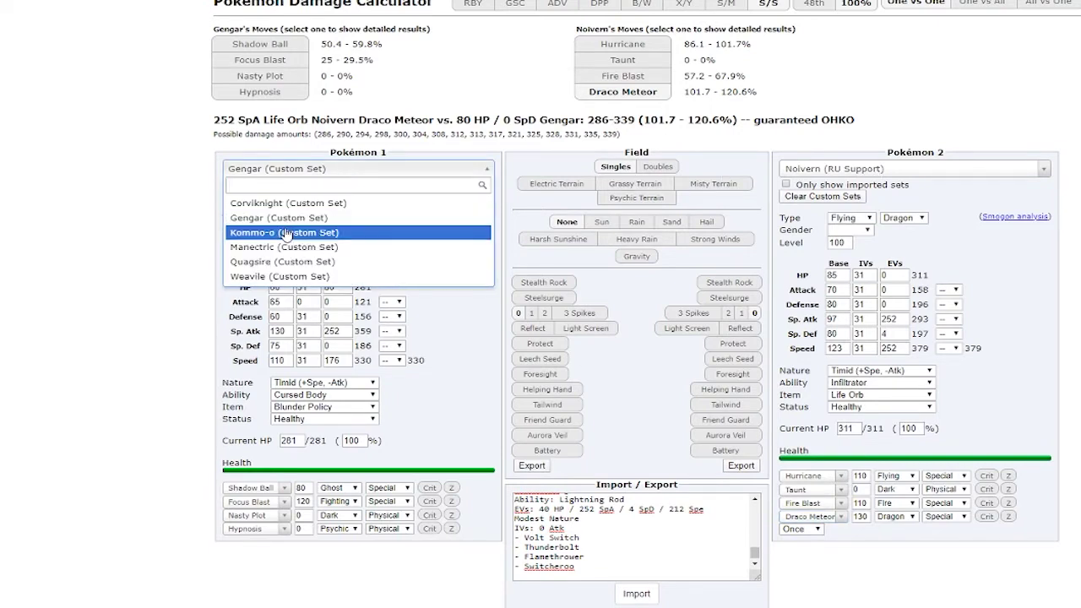
click(283, 261)
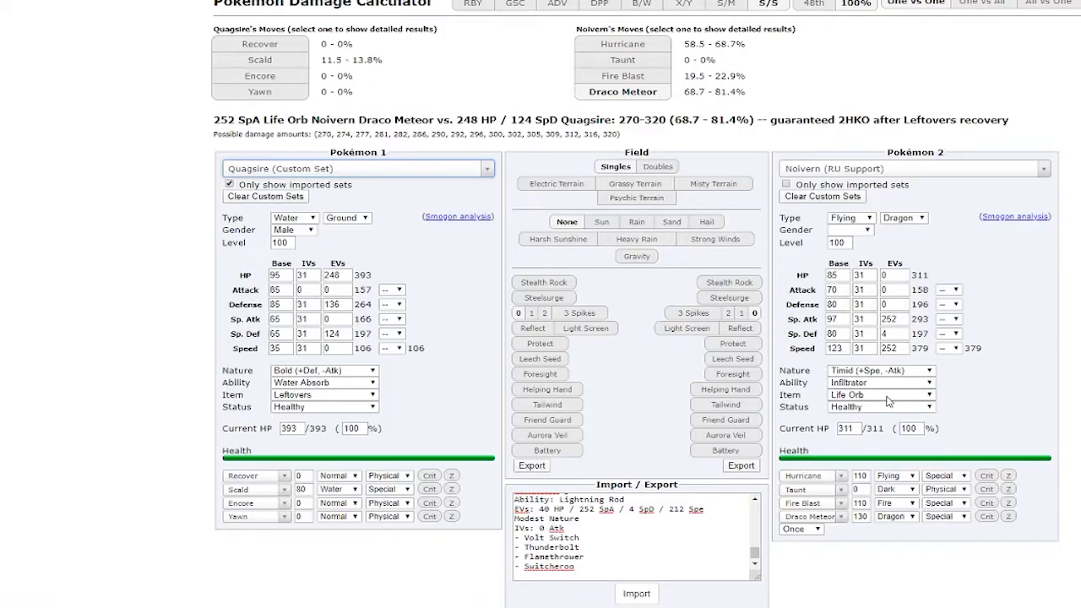
click(878, 395)
click(865, 341)
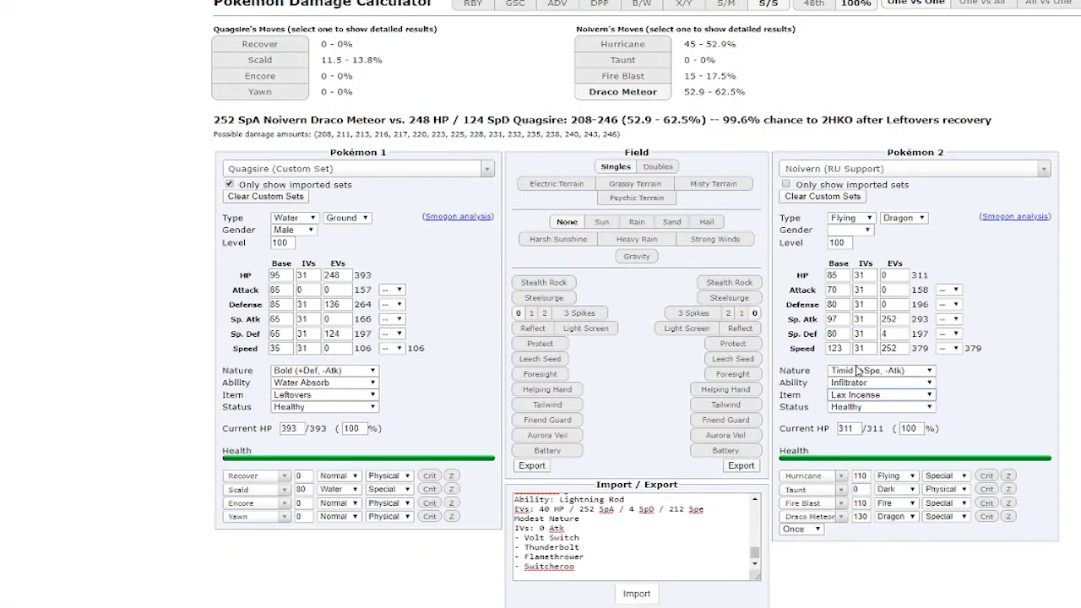
click(857, 370)
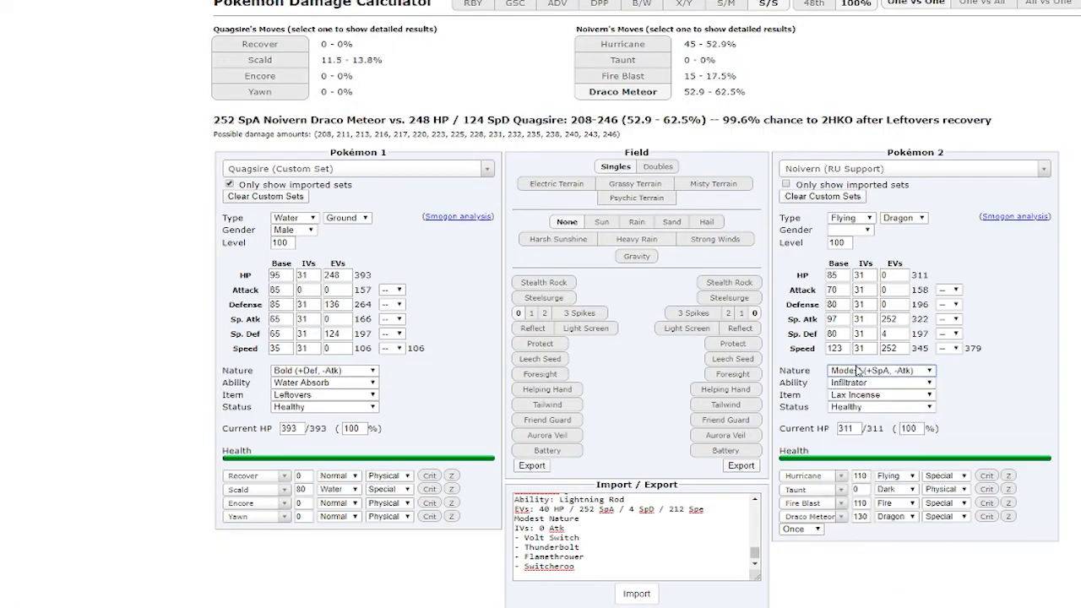
text(modest)
key(Return)
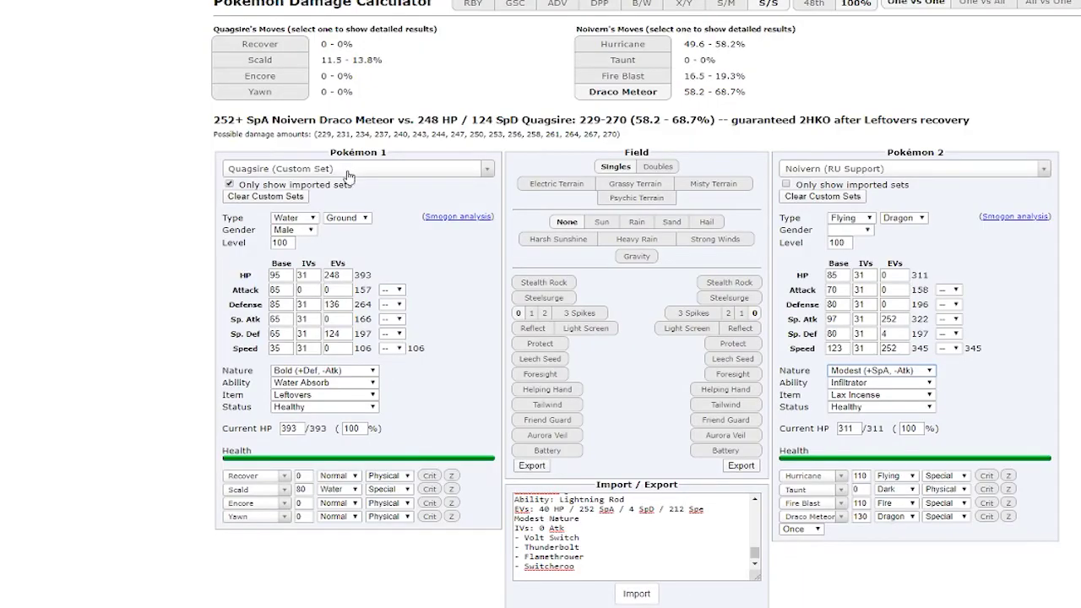
Pit Gengar against Rotom-Wash's OU Offensive set
click(352, 169)
click(318, 216)
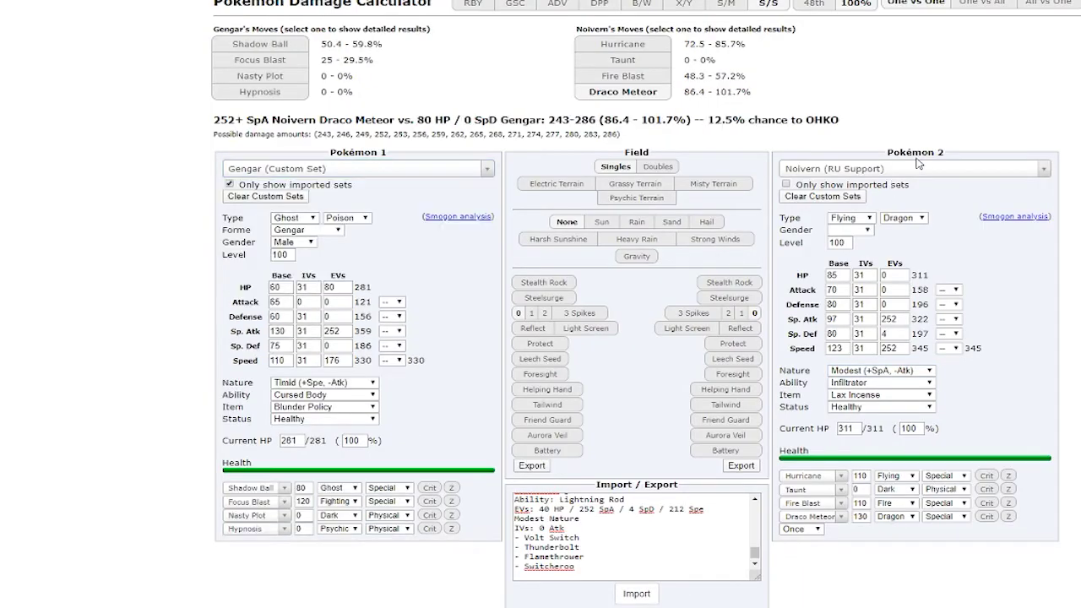
click(912, 169)
text(rotom-wa)
key(Return)
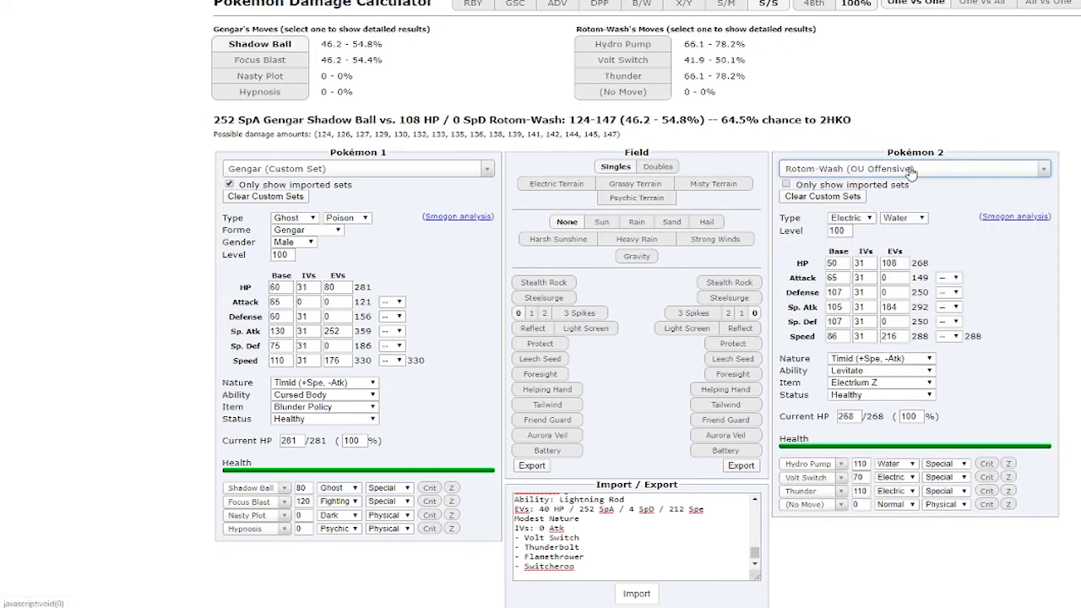
Give Gengar +2 Sp. Atk and Rotom-Wash 252 HP and 252 Sp. Def EVs
click(392, 331)
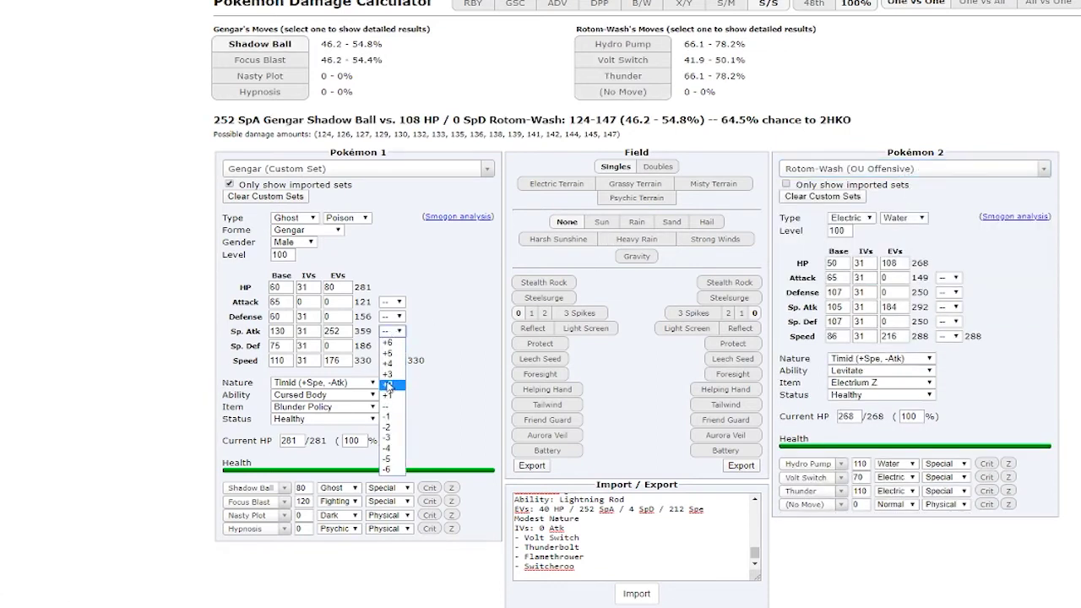
click(387, 385)
double_click(888, 262)
text(252)
double_click(893, 322)
text(252)
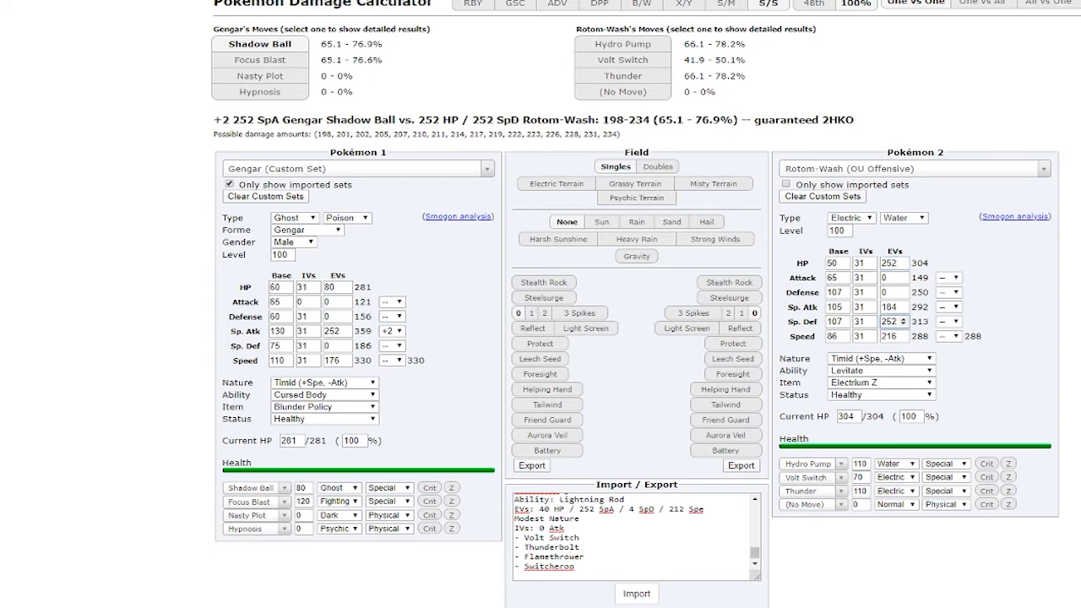